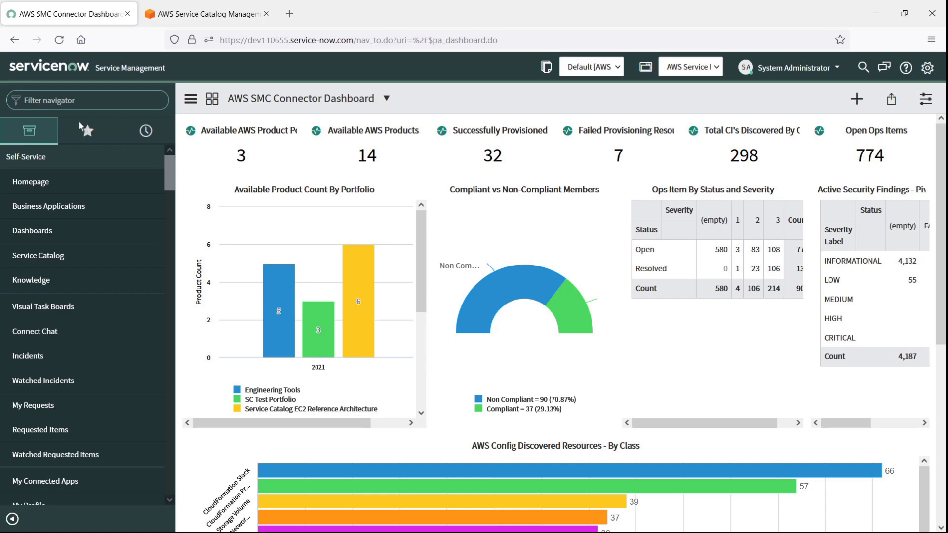
# Filter the navigator for AWS and start a new Automated Tags record.
pyautogui.click(26, 106)
pyautogui.write('AWS')
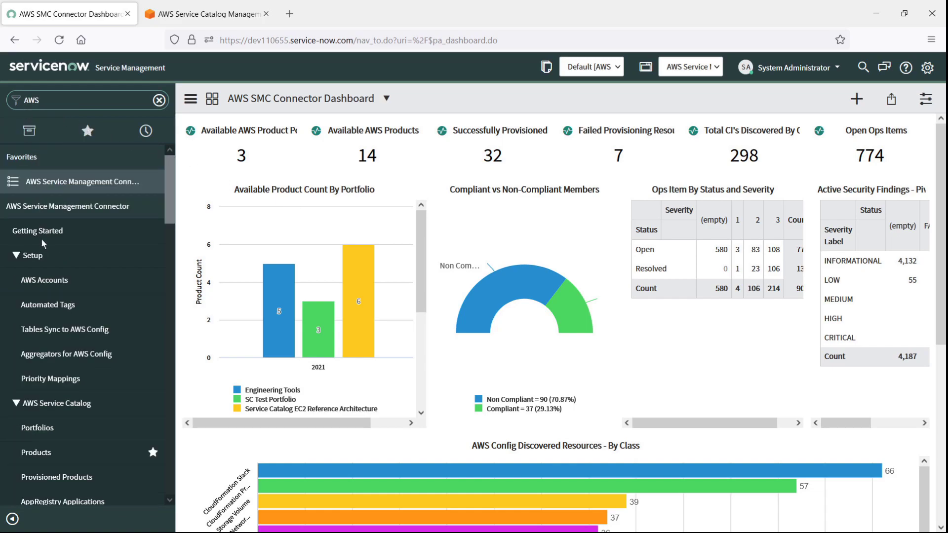
pyautogui.click(50, 303)
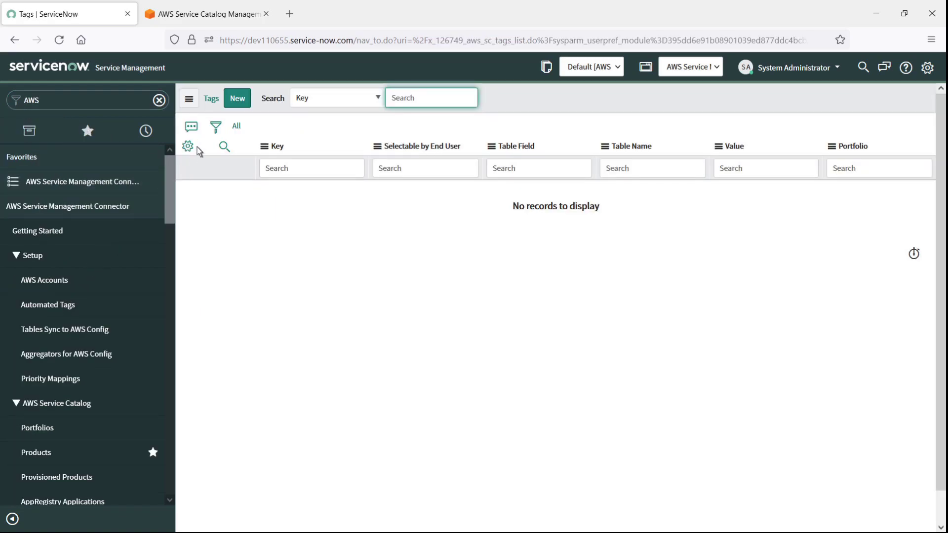
pyautogui.click(237, 102)
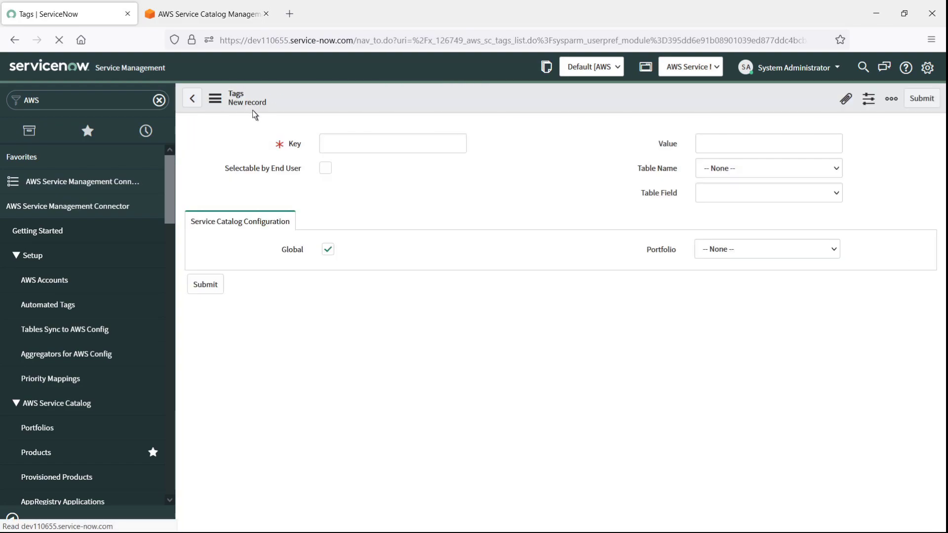
# Enter key 'Provisioned From' and value 'ServiceNow', keeping the tag Global with no portfolio.
pyautogui.click(328, 148)
pyautogui.write('Provisioned From')
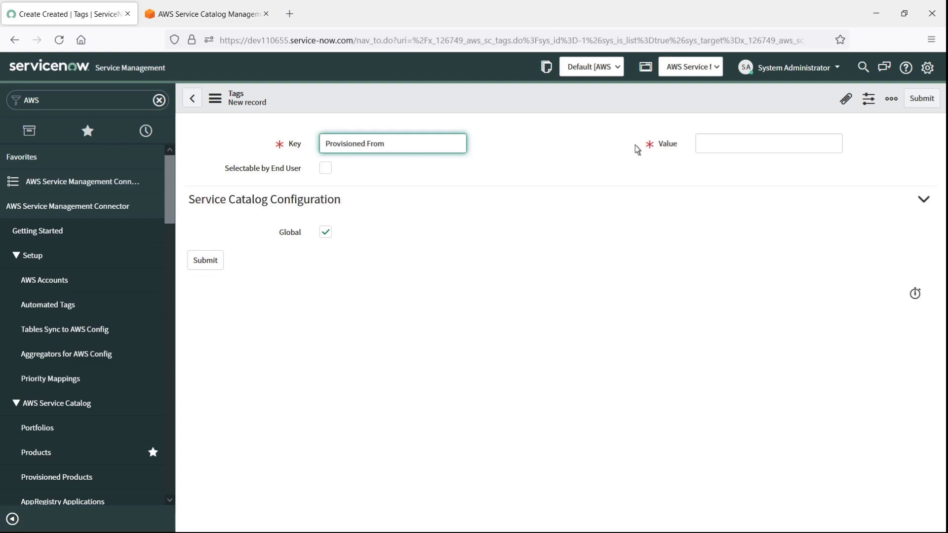
pyautogui.click(700, 147)
pyautogui.write('ServiceNow')
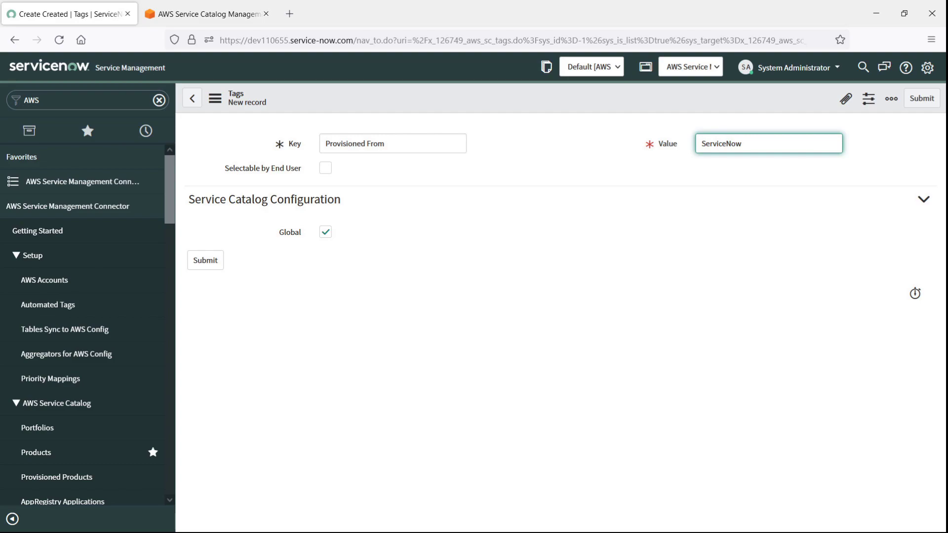
pyautogui.click(327, 234)
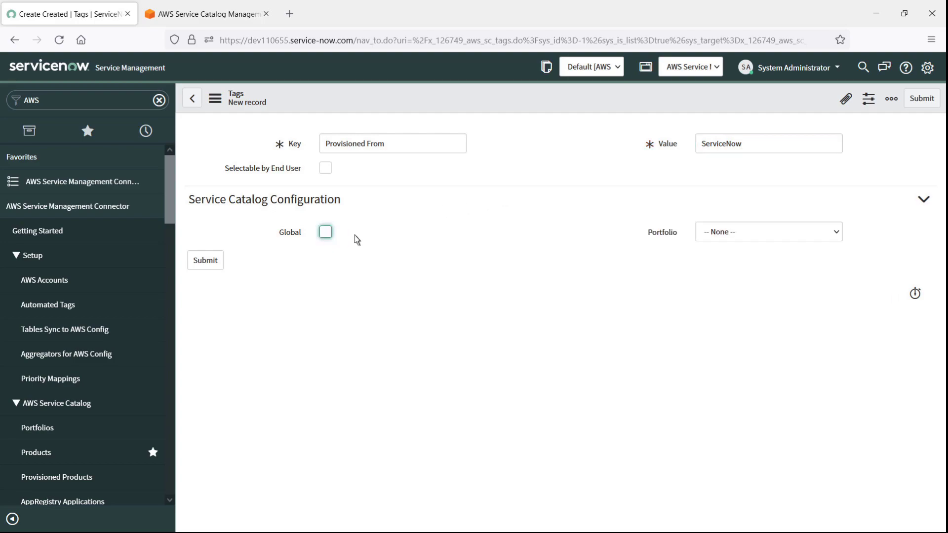
pyautogui.click(837, 236)
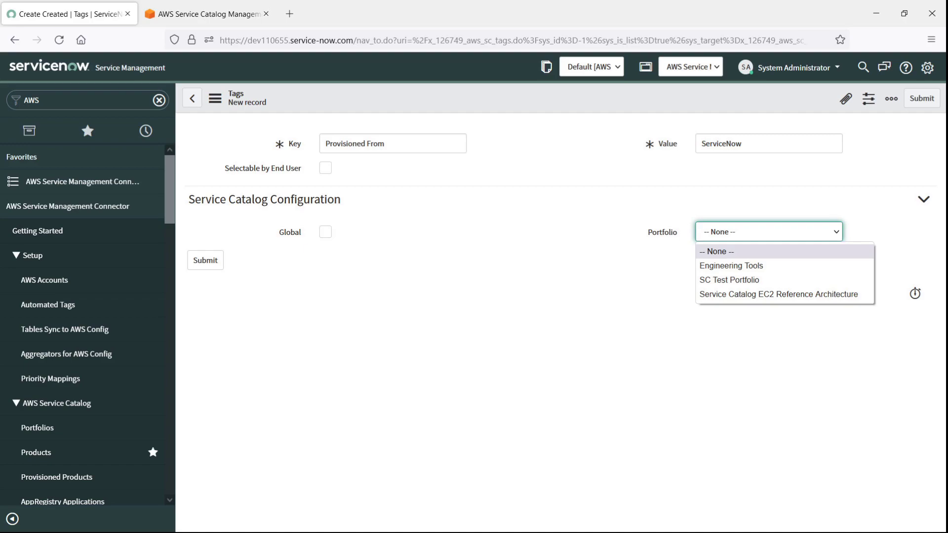
pyautogui.click(839, 233)
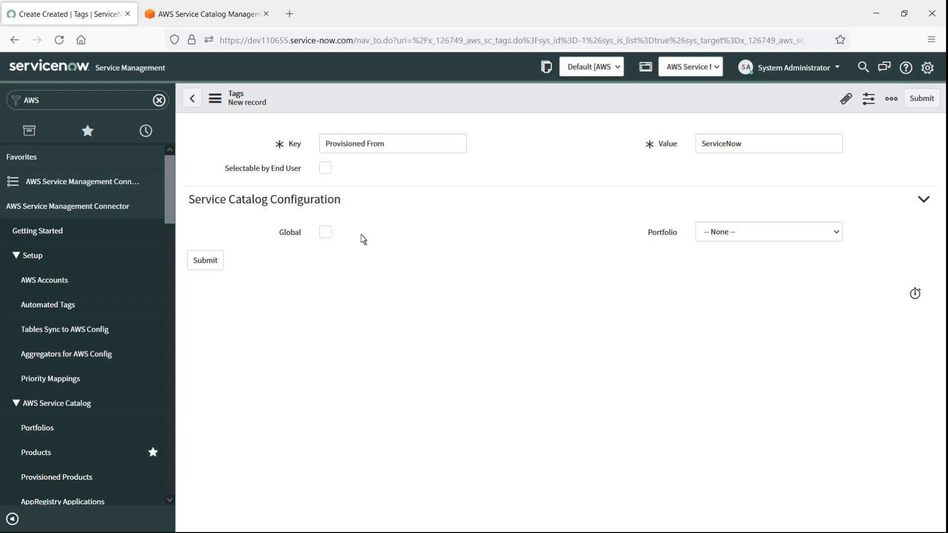
pyautogui.click(326, 234)
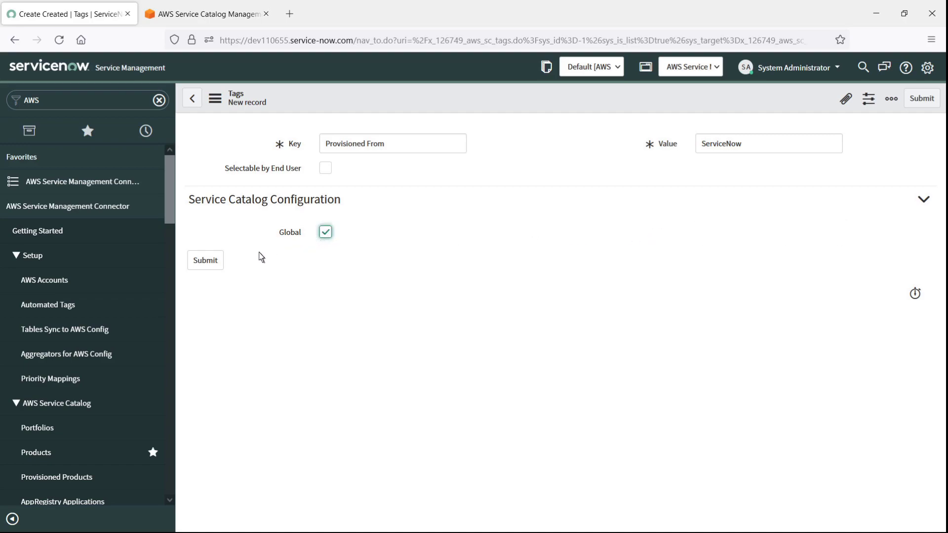
# Submit the Provisioned From tag, then add tag 'Requested For' with value ${REQUESTED_FOR}.
pyautogui.click(206, 264)
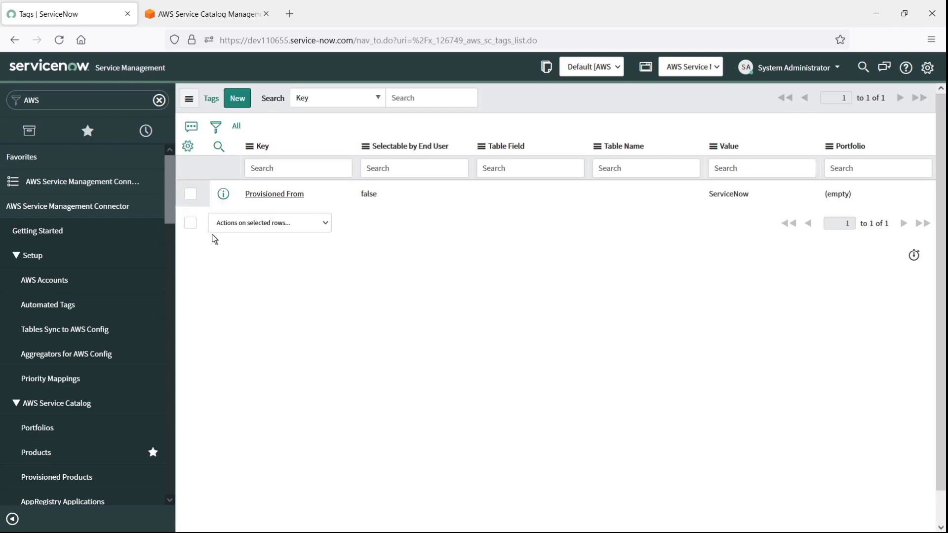
pyautogui.click(238, 98)
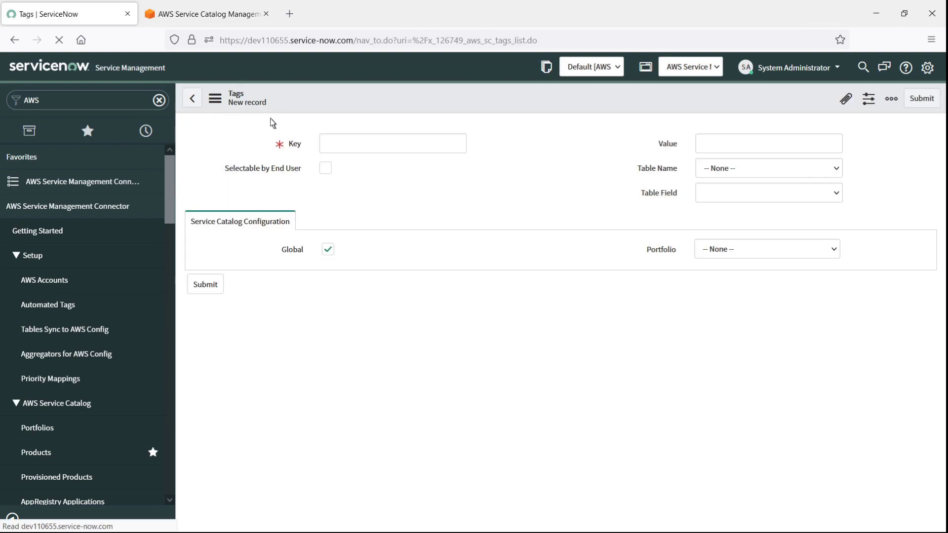
pyautogui.click(327, 146)
pyautogui.write('Requested For')
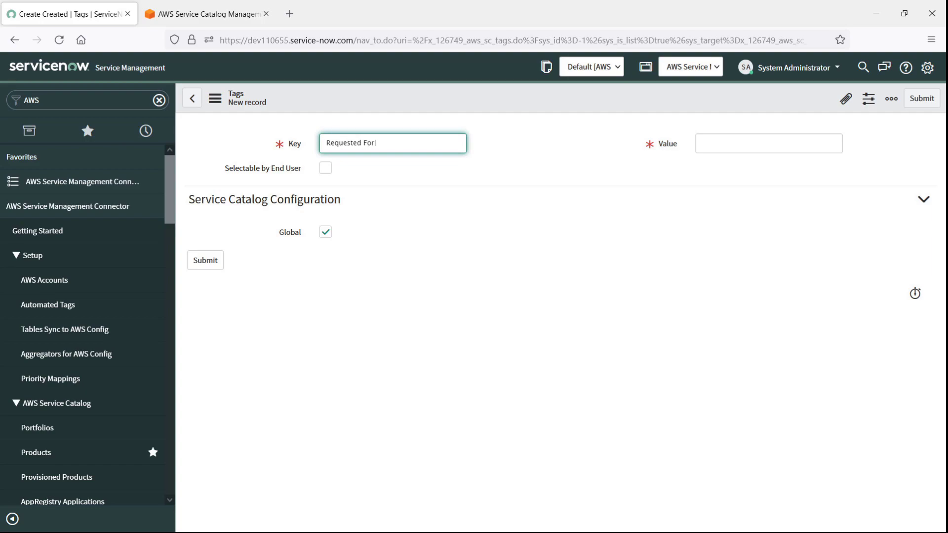
pyautogui.press('Tab')
pyautogui.write('${REQUESTED_FOR}')
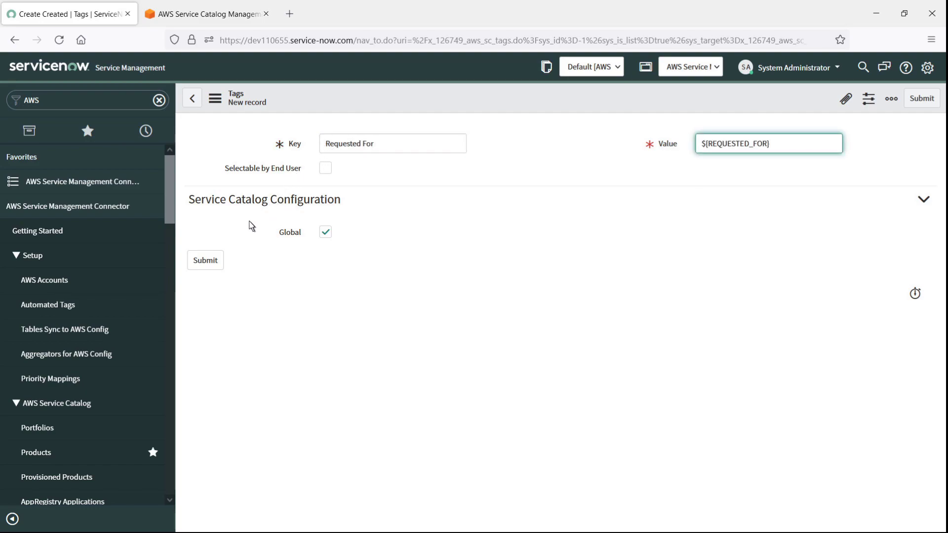
pyautogui.click(205, 261)
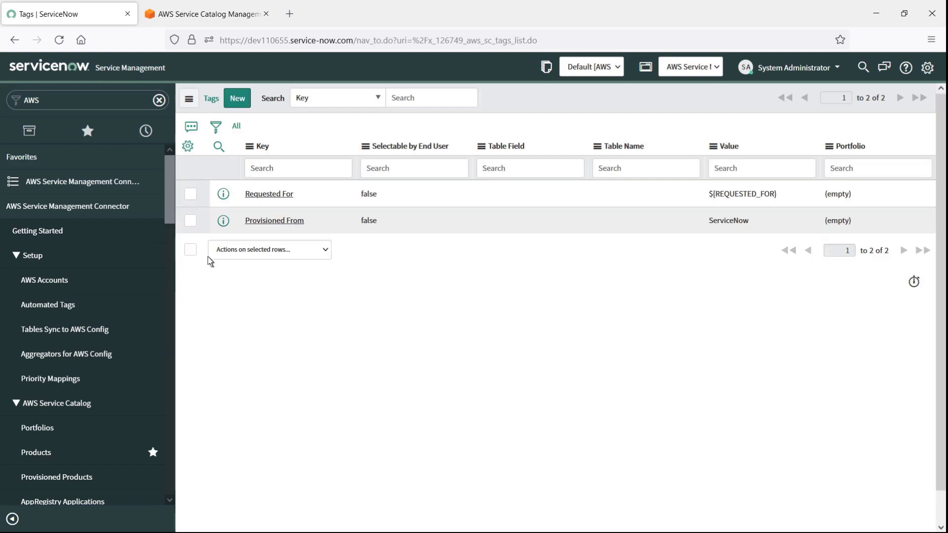
# Add tag 'REQUEST' with value ${REQUEST_NUMBER} and submit it.
pyautogui.click(237, 99)
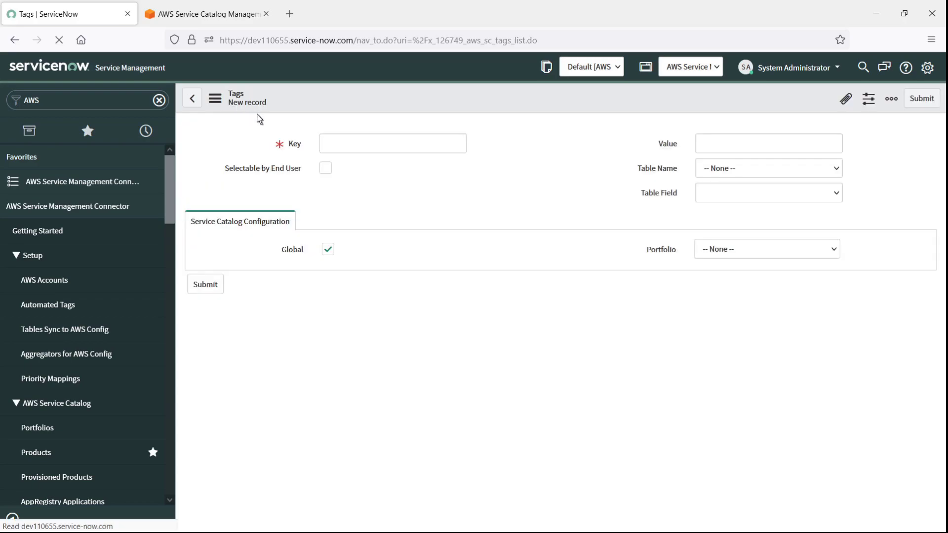
pyautogui.click(325, 148)
pyautogui.write('REQUEST')
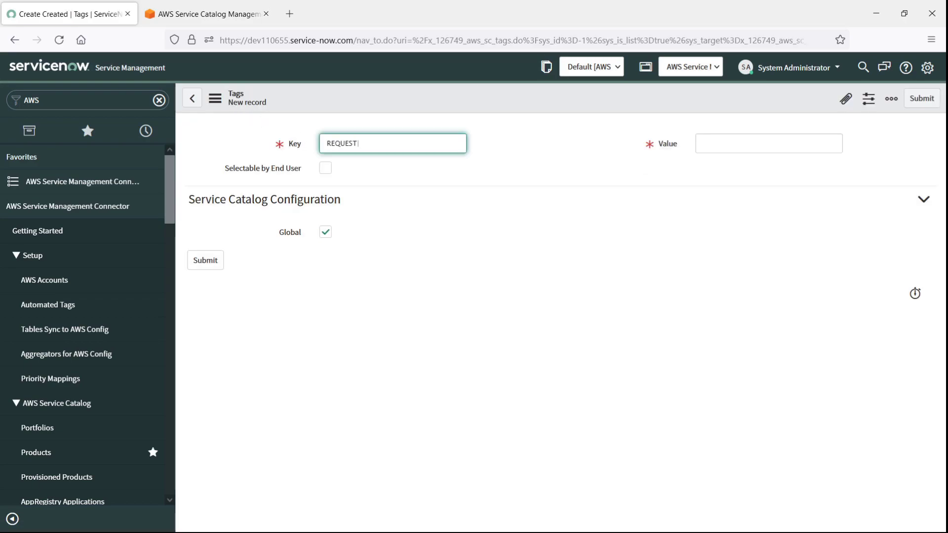
pyautogui.press('Tab')
pyautogui.write('${REQUEST_NUMBER}')
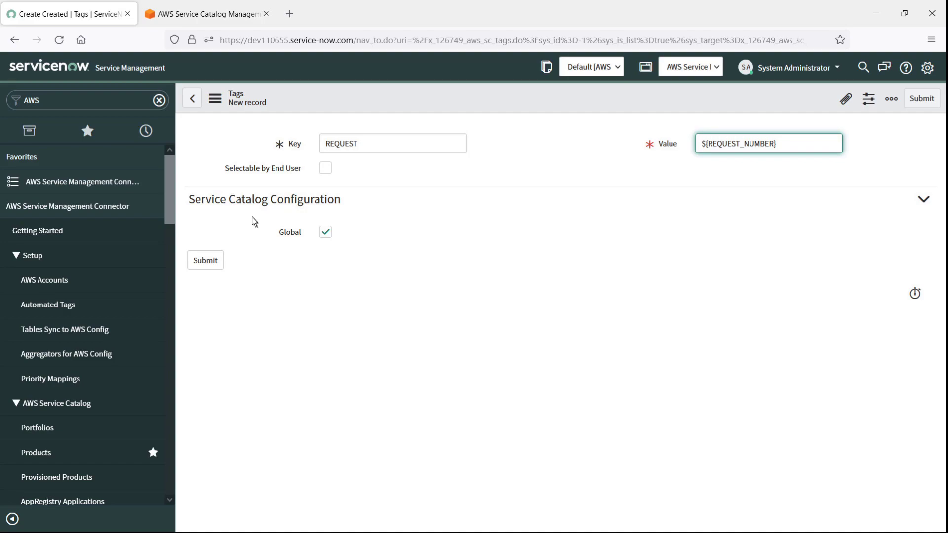
pyautogui.click(205, 260)
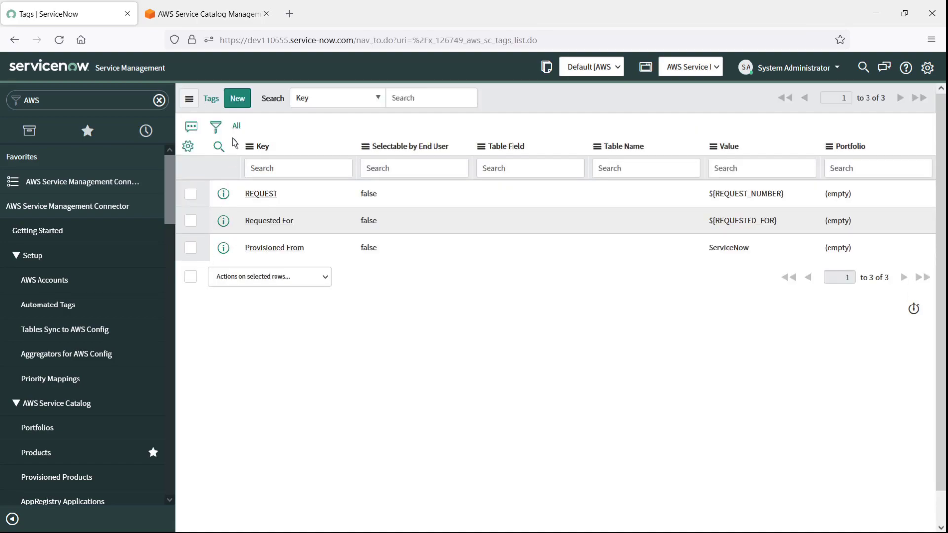
# Create user-selectable tag 'Snow Cost Center' using table Cost Center [cmn_cost_center], field Name.
pyautogui.click(241, 101)
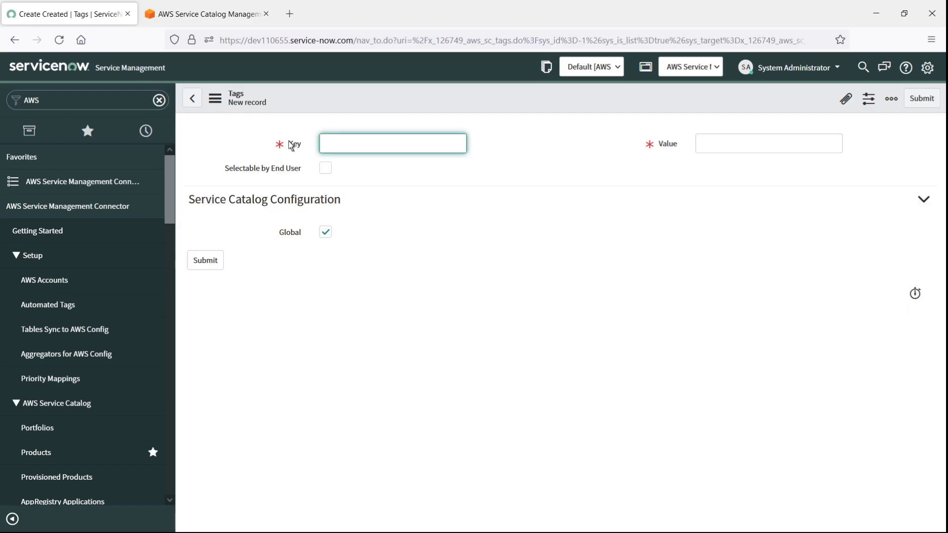
pyautogui.click(326, 168)
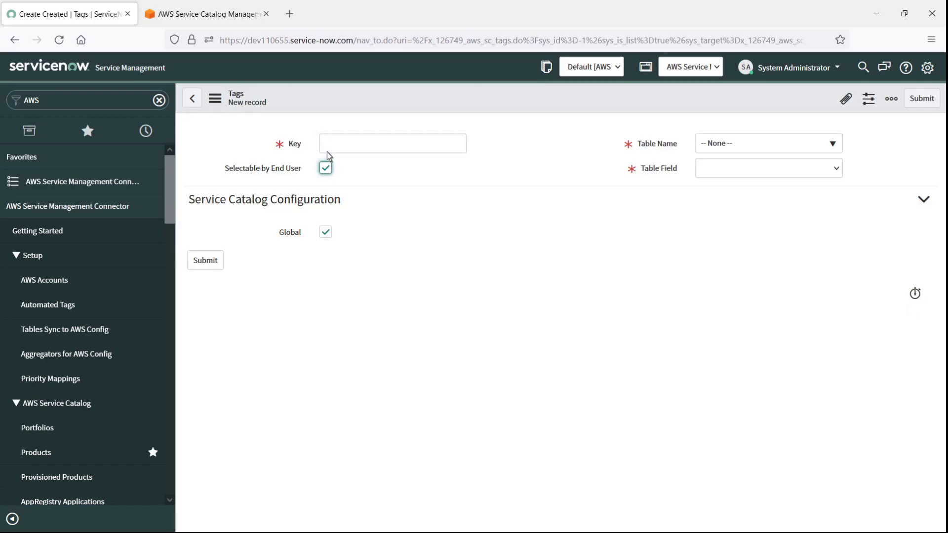
pyautogui.click(328, 144)
pyautogui.write('Snow Cost Center')
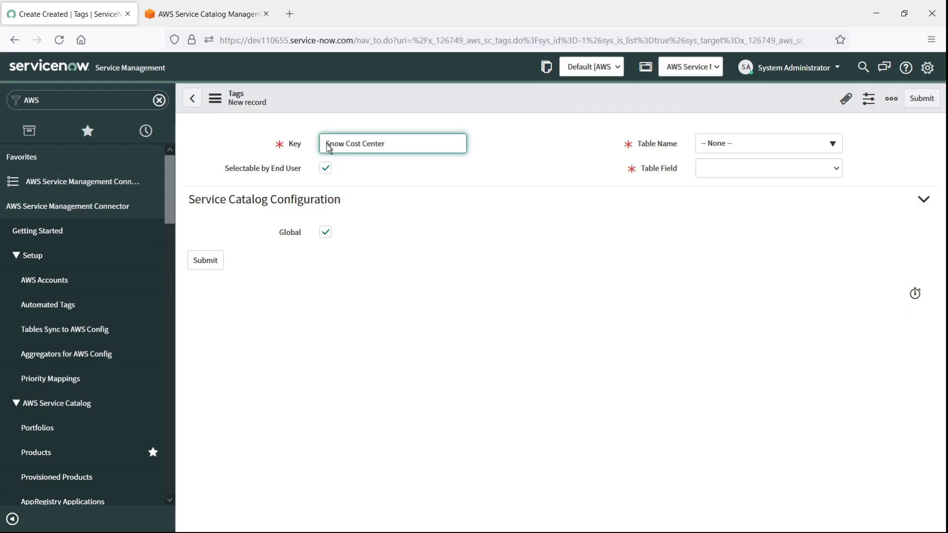
pyautogui.click(832, 147)
pyautogui.write('Cost C')
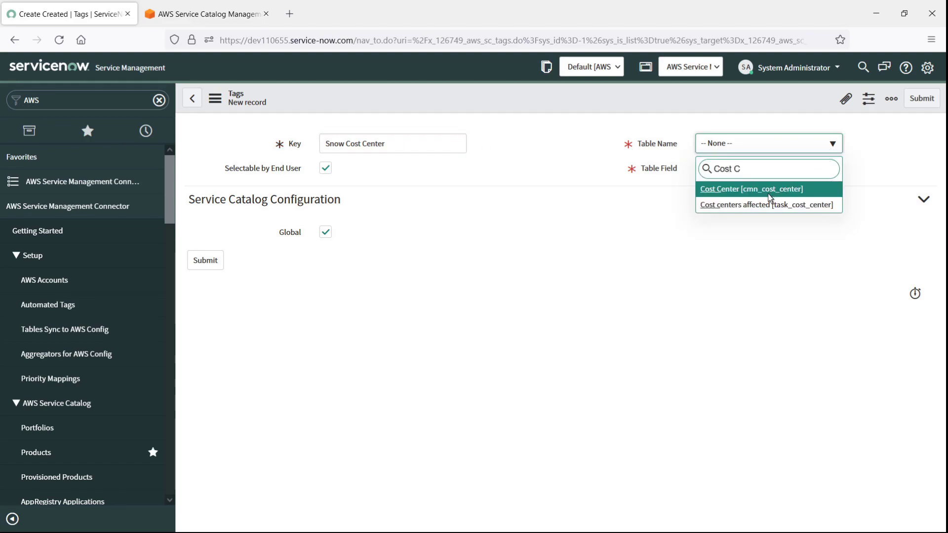
pyautogui.click(772, 193)
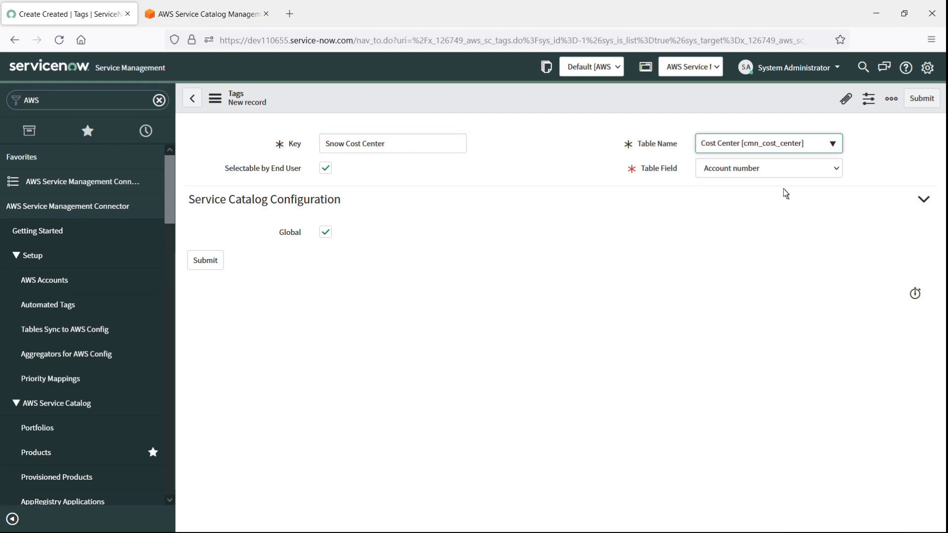
pyautogui.click(835, 172)
pyautogui.click(713, 304)
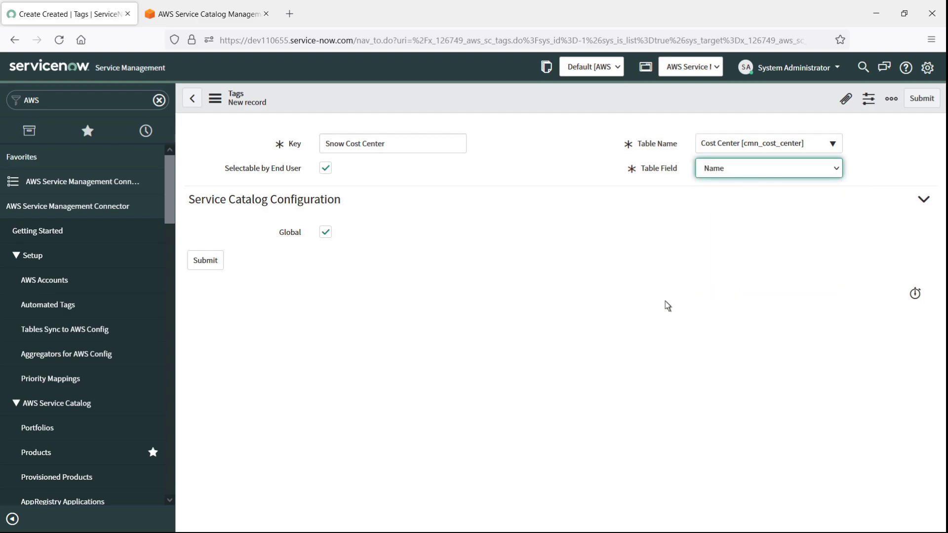
pyautogui.click(205, 260)
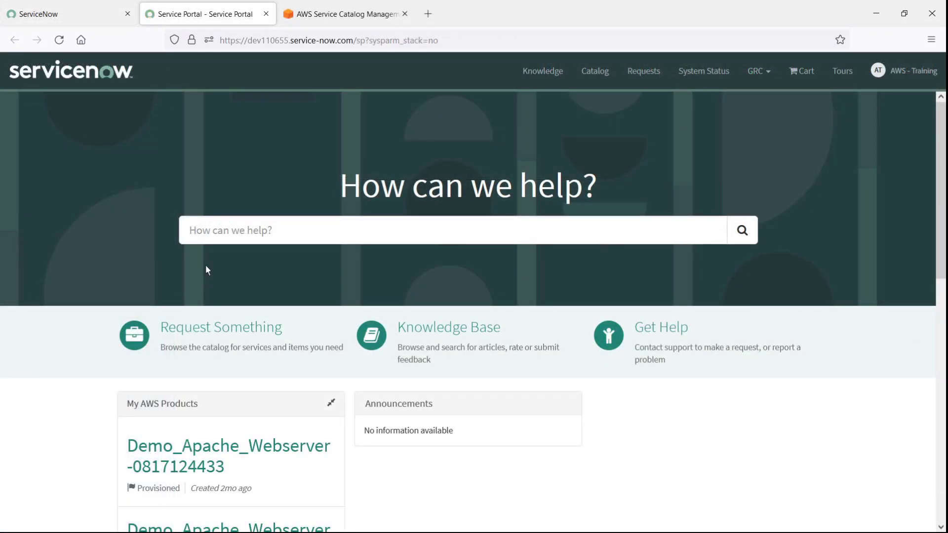
# Go through Catalog and Browse by Categories to the Demo Apache Webserver item.
pyautogui.click(592, 78)
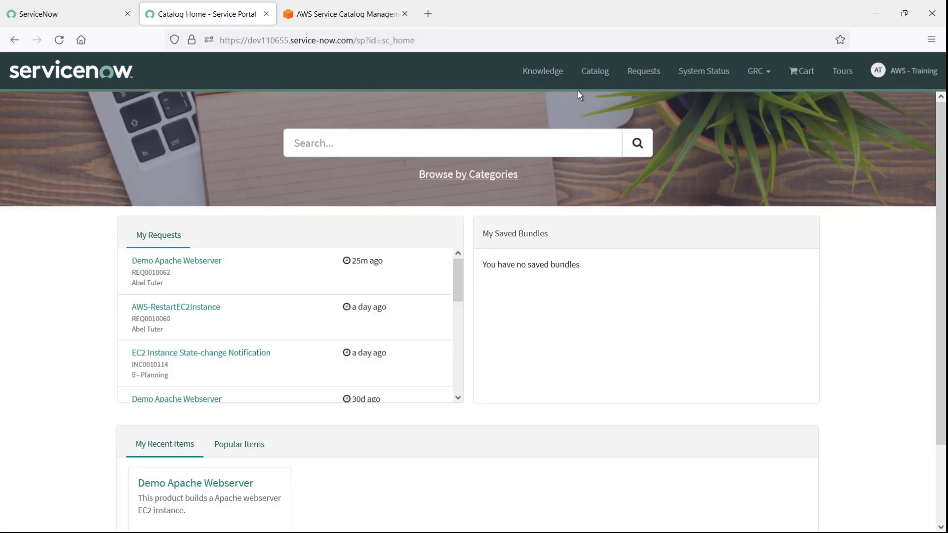
pyautogui.click(467, 180)
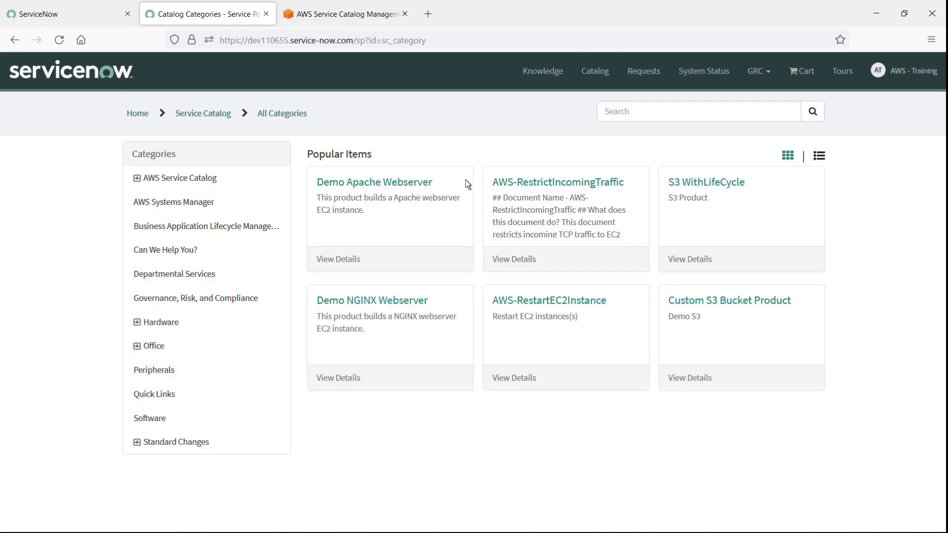
pyautogui.click(370, 187)
# Choose 'vpc-ede68386 (default)' for the order's VPC, then scroll to the Tags table.
pyautogui.scroll(-3, 937, 454)
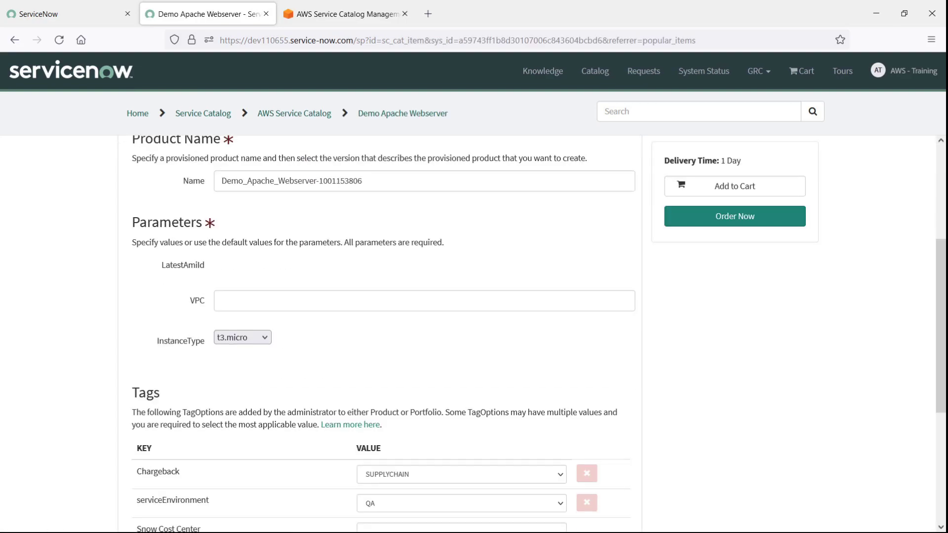
pyautogui.scroll(-1, 474, 336)
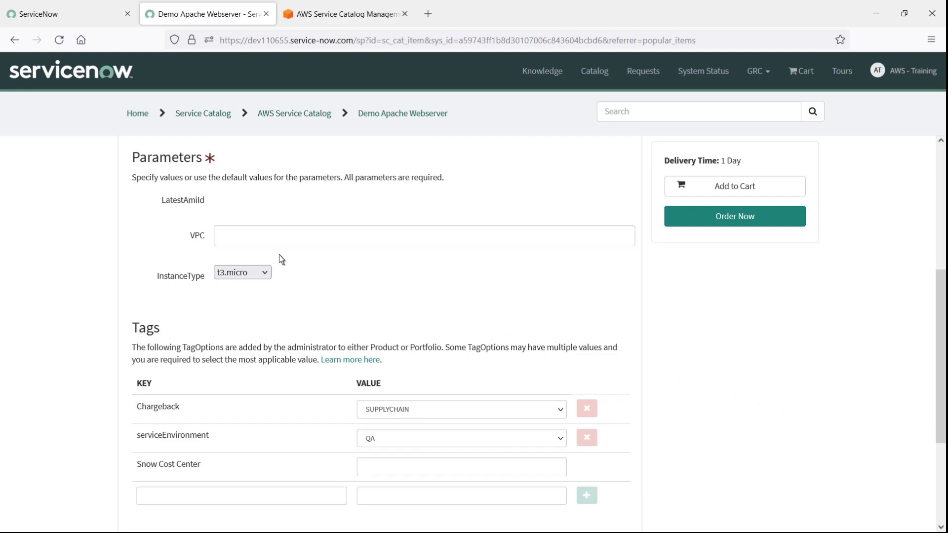
pyautogui.click(221, 241)
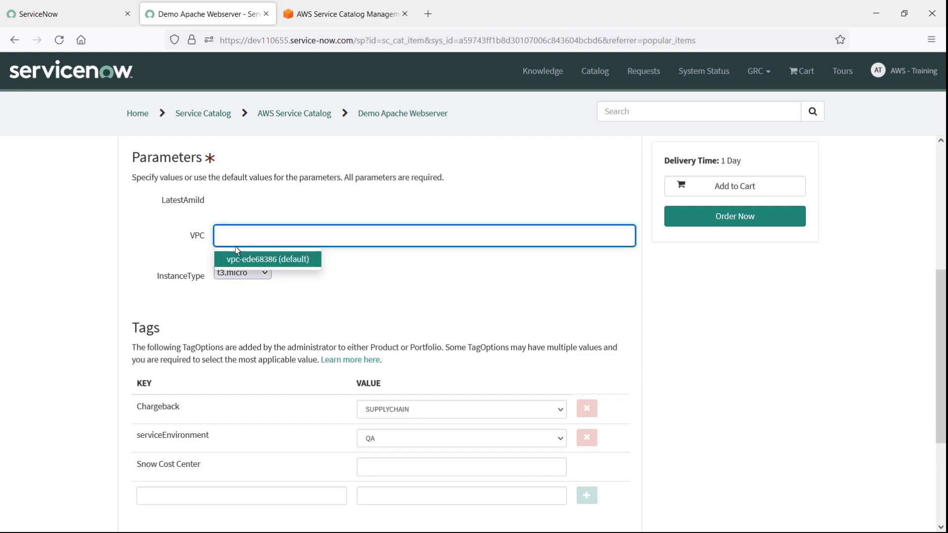
pyautogui.click(261, 264)
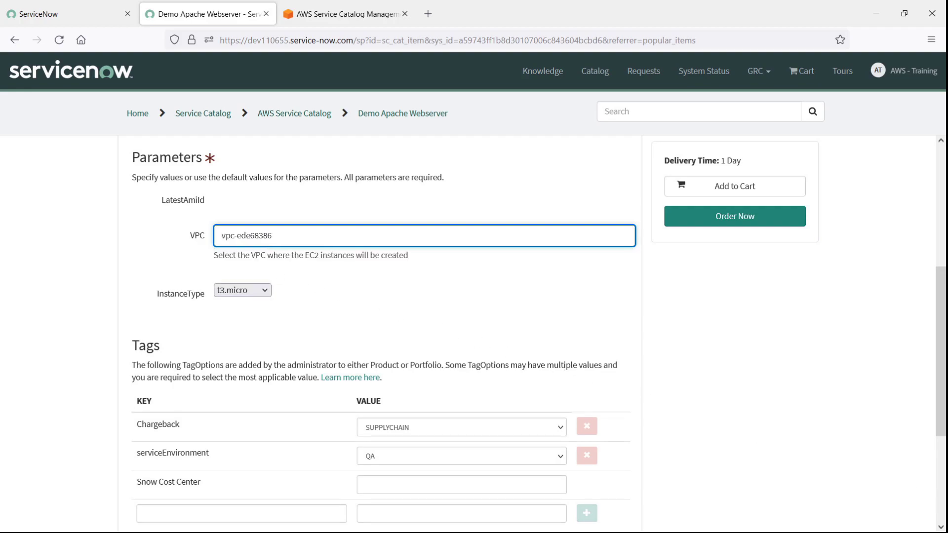
pyautogui.scroll(-3, 380, 321)
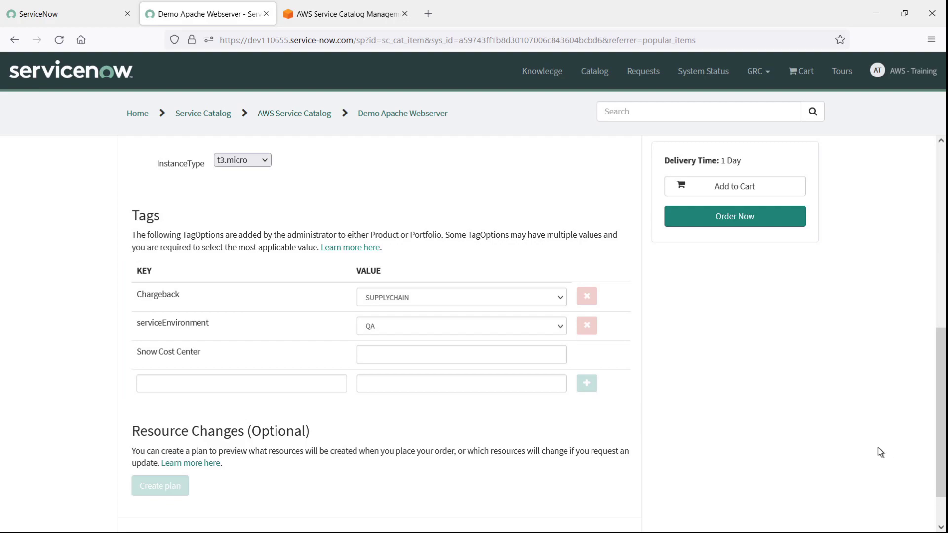
# In the AWS Service Catalog portfolio, show the TagOptions (7) tab and scroll through the list.
pyautogui.click(342, 15)
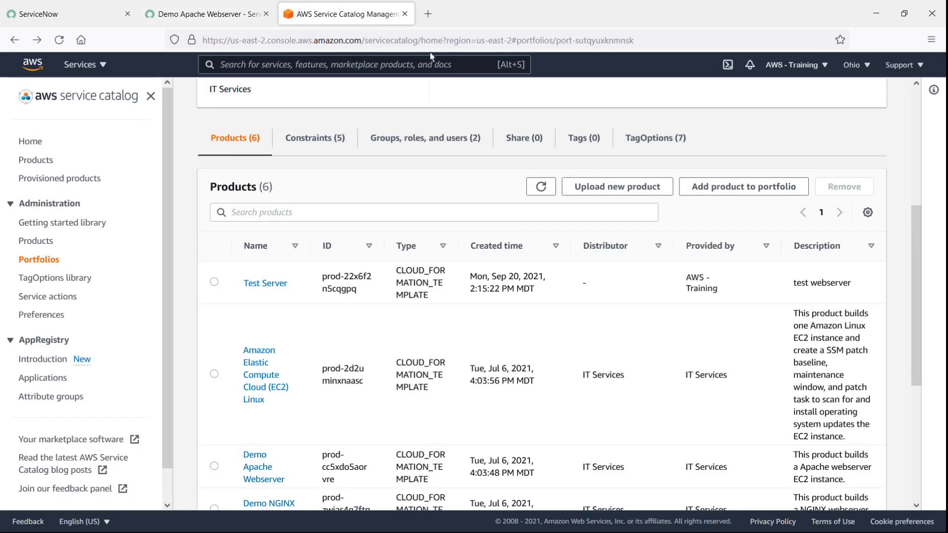
pyautogui.click(656, 142)
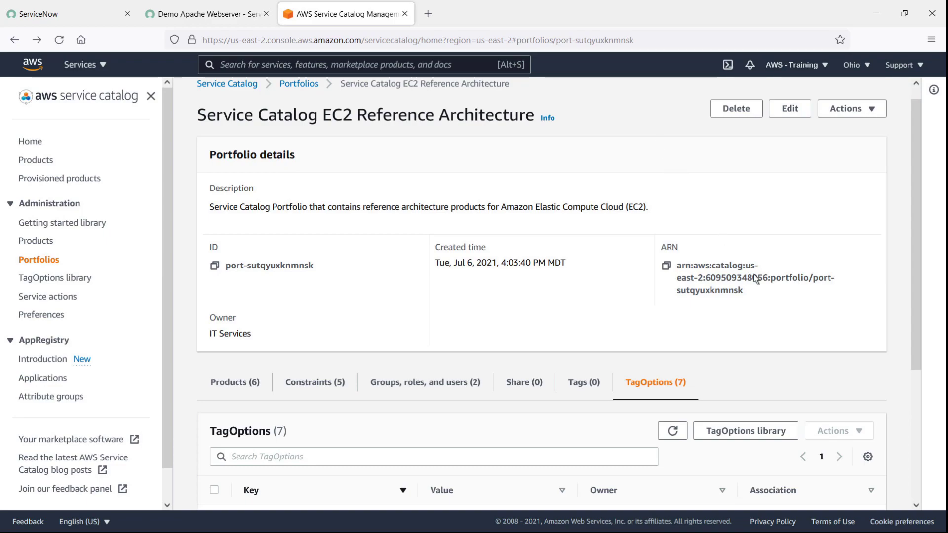
pyautogui.scroll(-4, 807, 427)
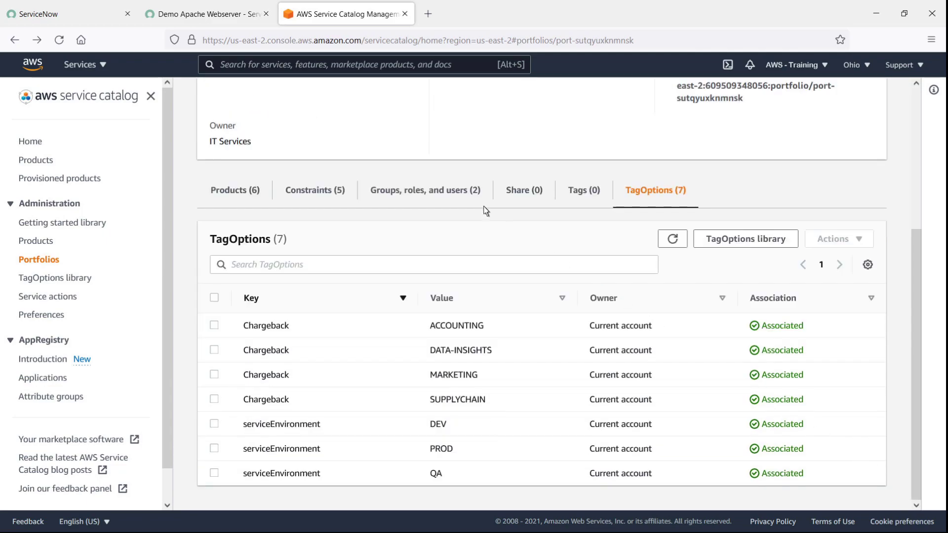
# Set Snow Cost Center to Engineering, Chargeback to ACCOUNTING, serviceEnvironment to DEV, then Order Now.
pyautogui.click(207, 15)
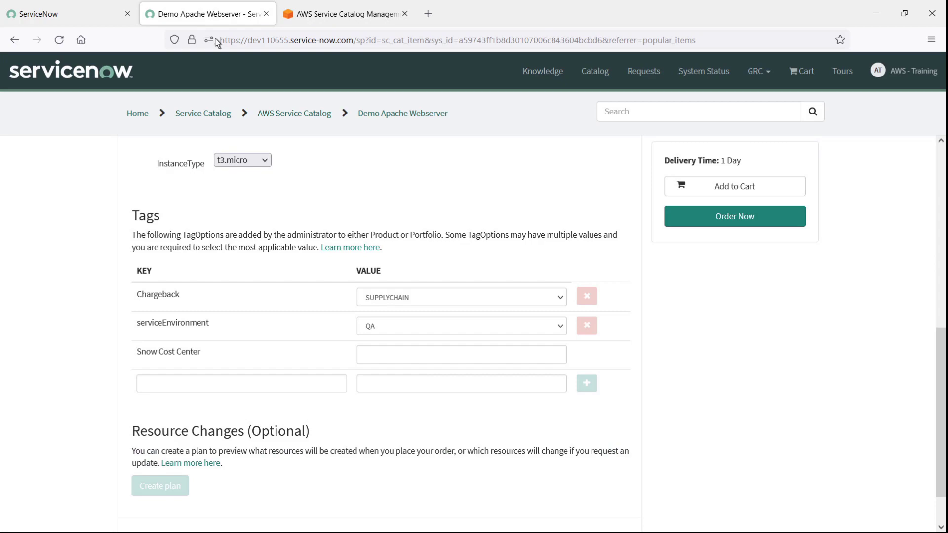
pyautogui.click(362, 357)
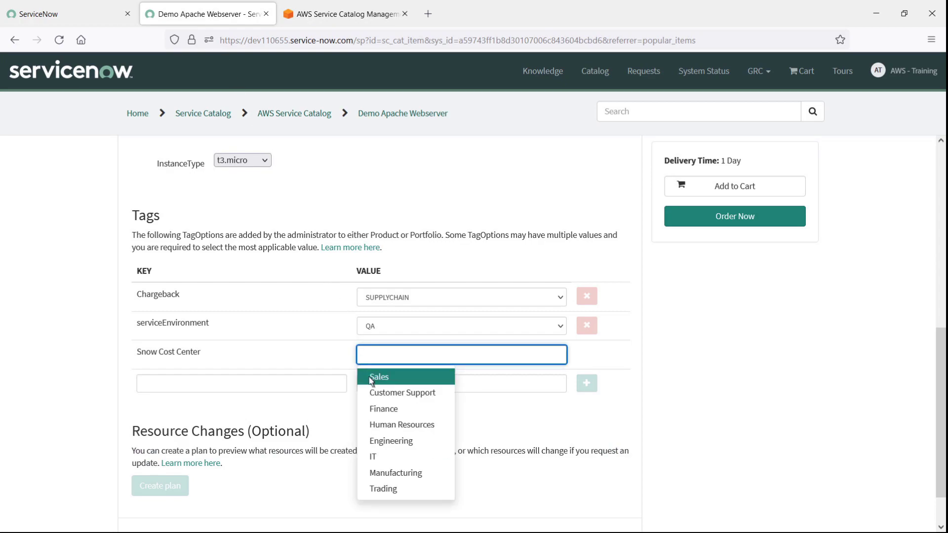
pyautogui.click(390, 442)
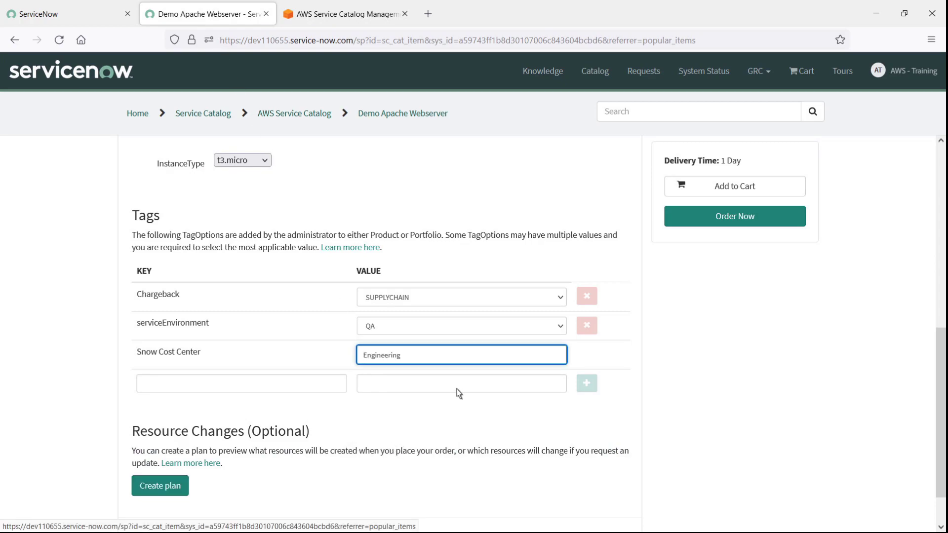
pyautogui.click(561, 298)
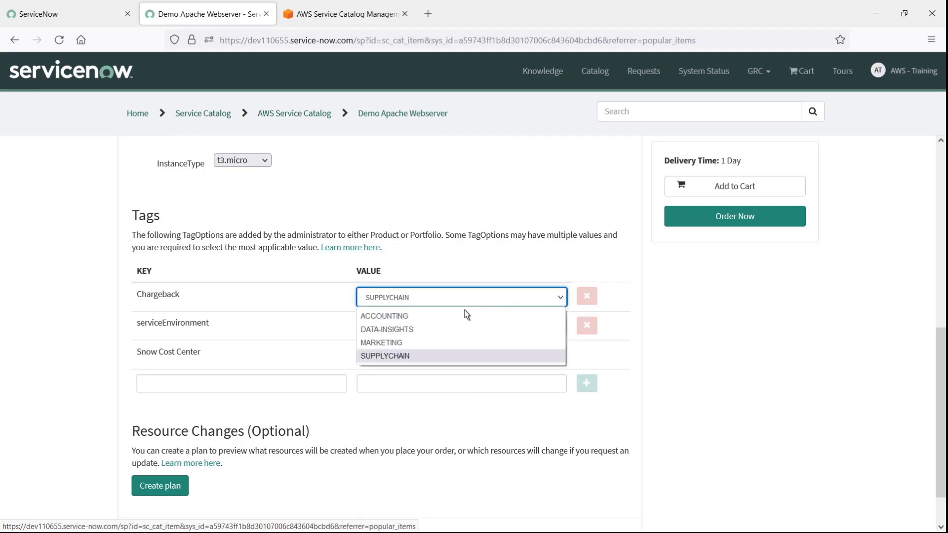
pyautogui.click(383, 320)
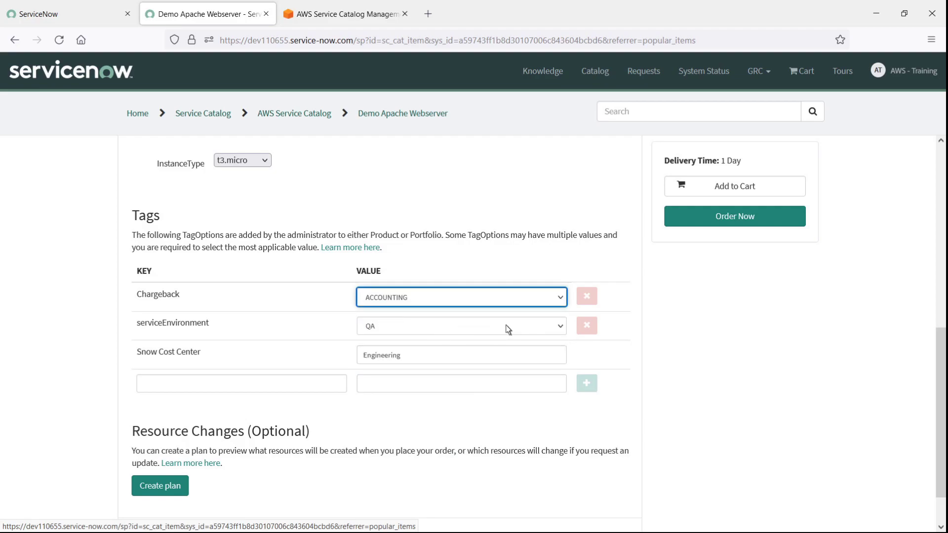
pyautogui.click(557, 326)
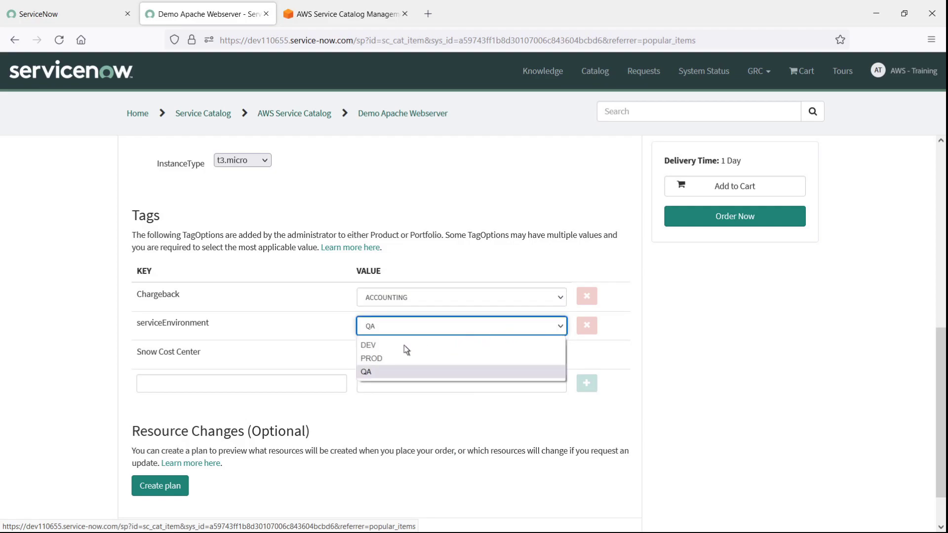
pyautogui.click(366, 349)
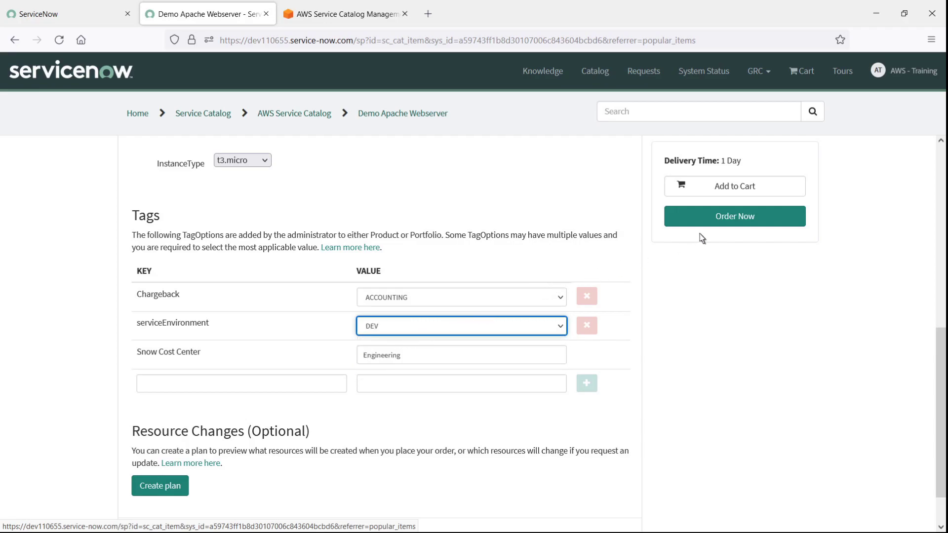
pyautogui.click(737, 223)
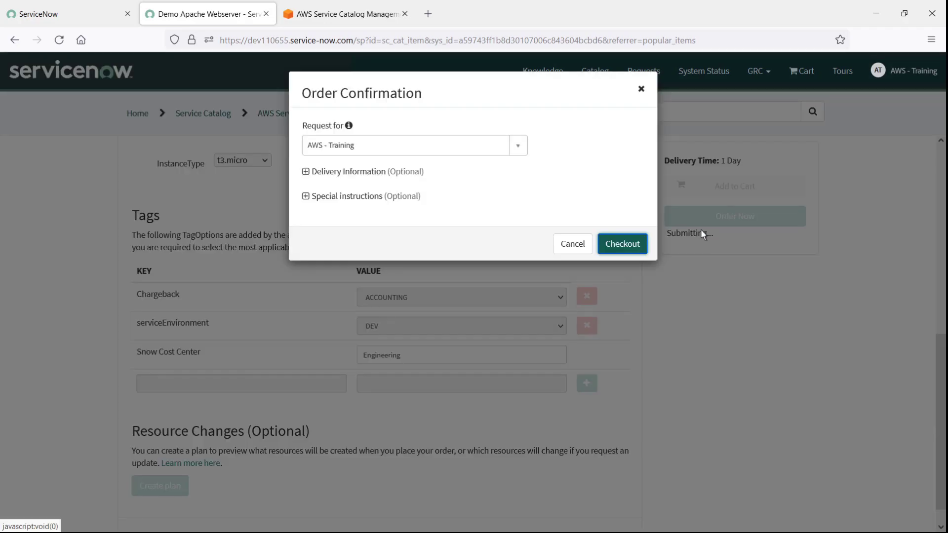
# Check out the order, view the Demo Apache Webserver request item, and return to AWS.
pyautogui.click(623, 252)
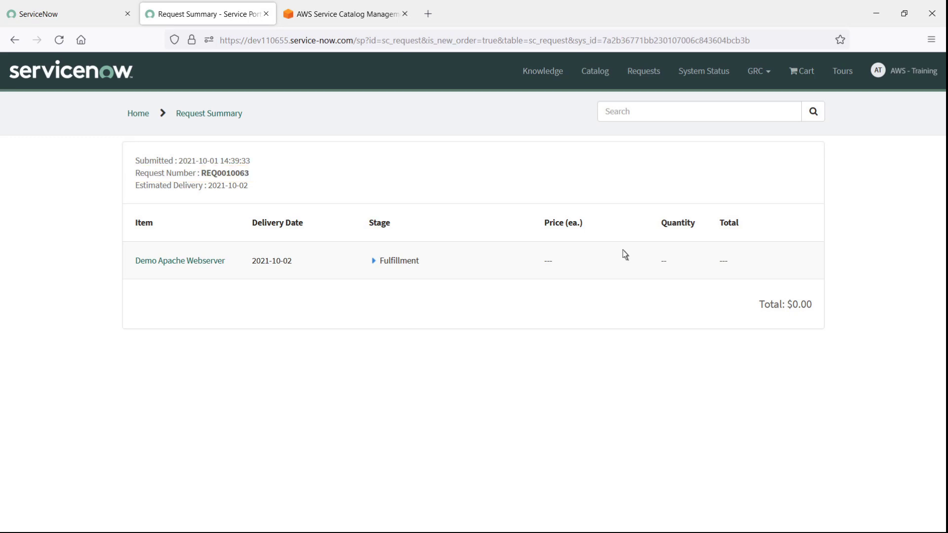
pyautogui.click(180, 262)
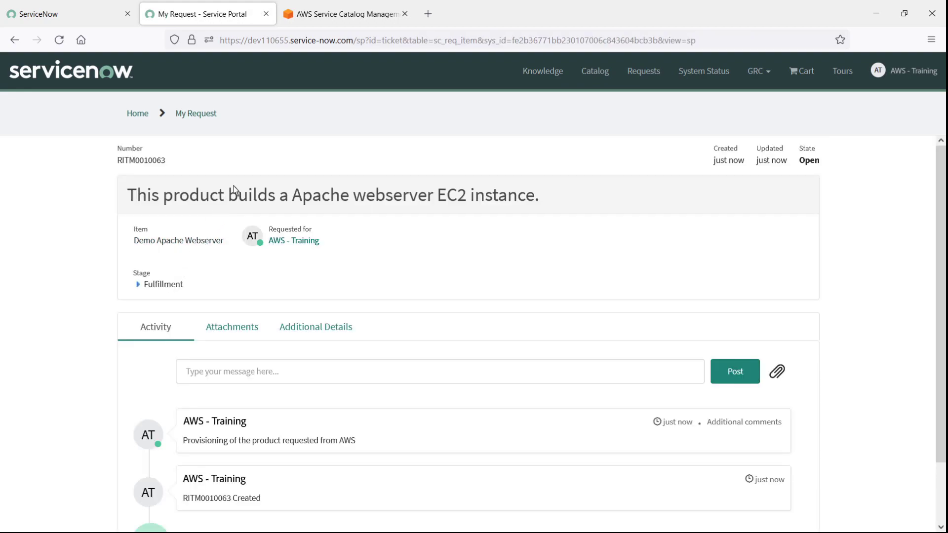
pyautogui.click(343, 23)
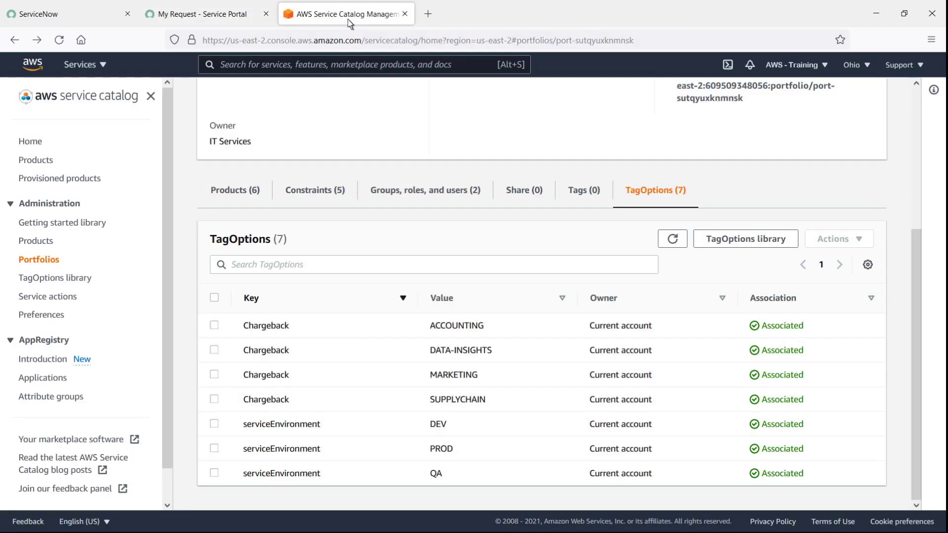
pyautogui.click(57, 180)
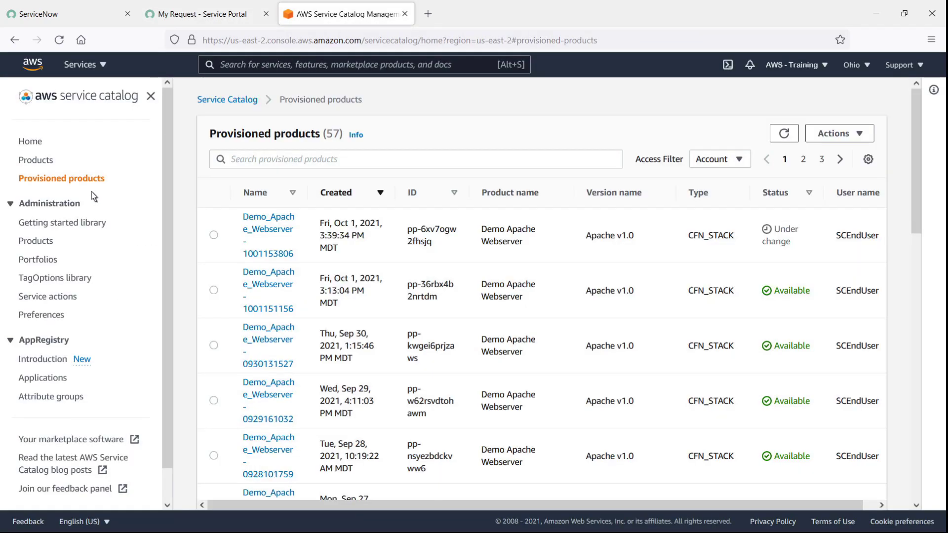
pyautogui.click(271, 239)
pyautogui.click(292, 461)
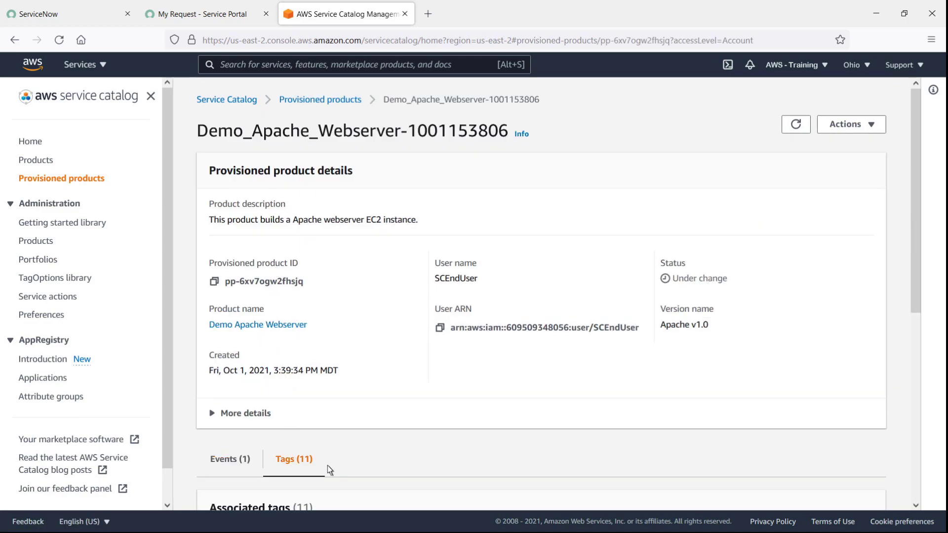
pyautogui.scroll(-2, 899, 498)
pyautogui.scroll(-5, 541, 276)
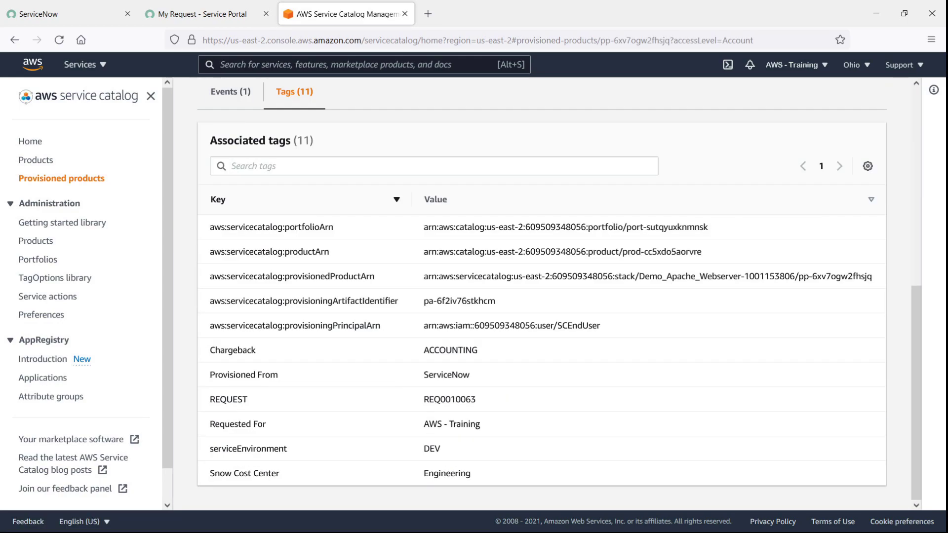